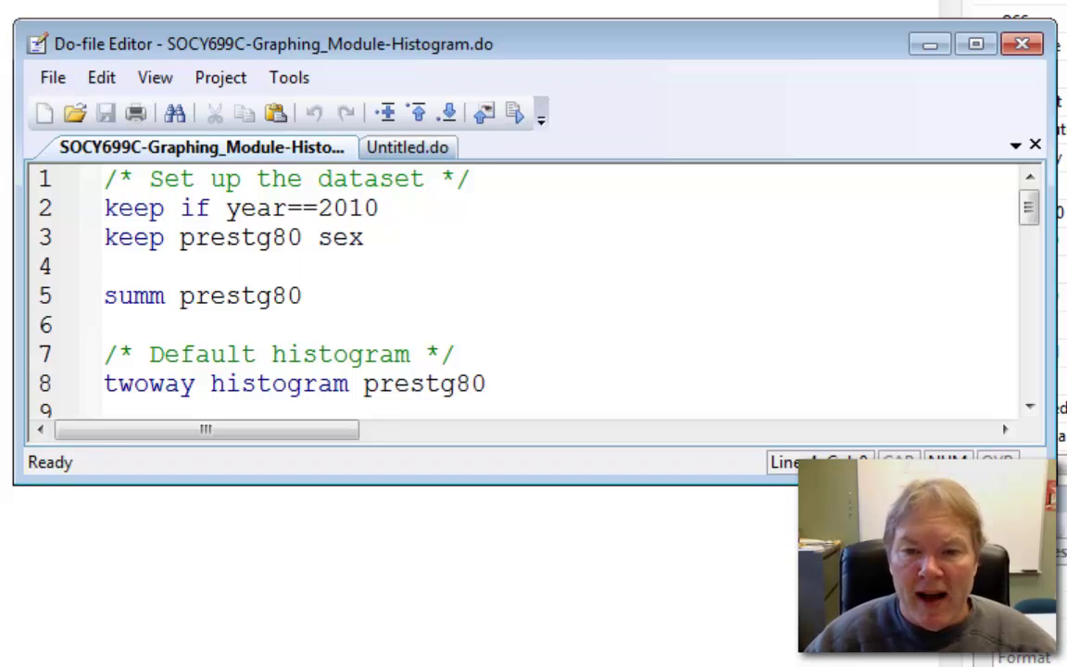
Step: Run do-file lines 2–3 to keep the 2010 cases with only prestg80 and sex, dropping 55017 observations
drag(39, 210, 47, 241)
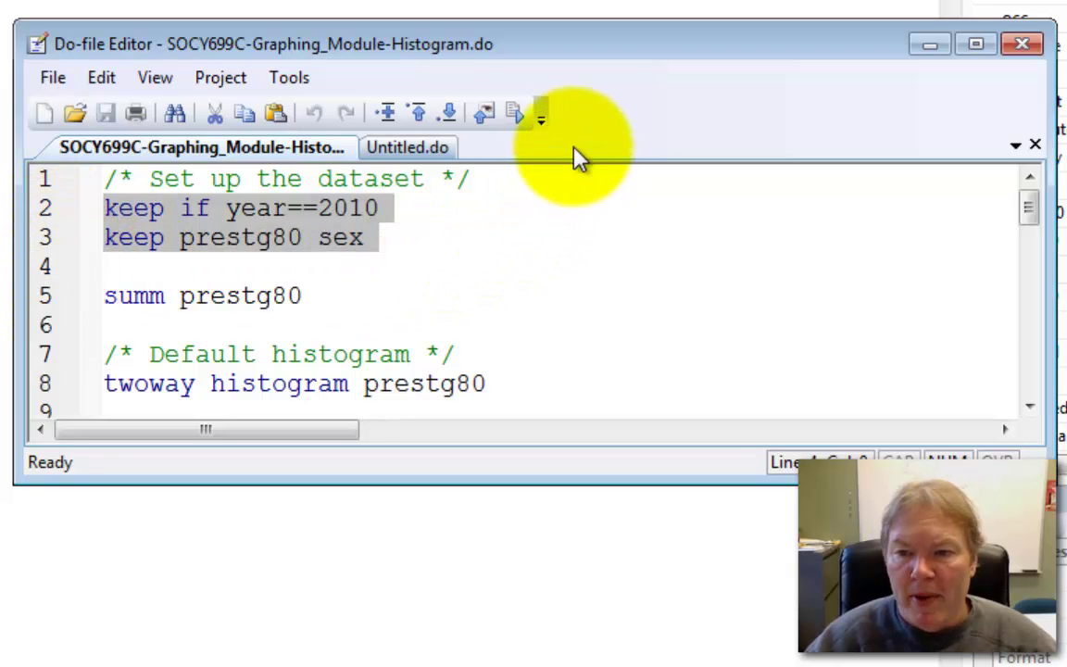
click(528, 116)
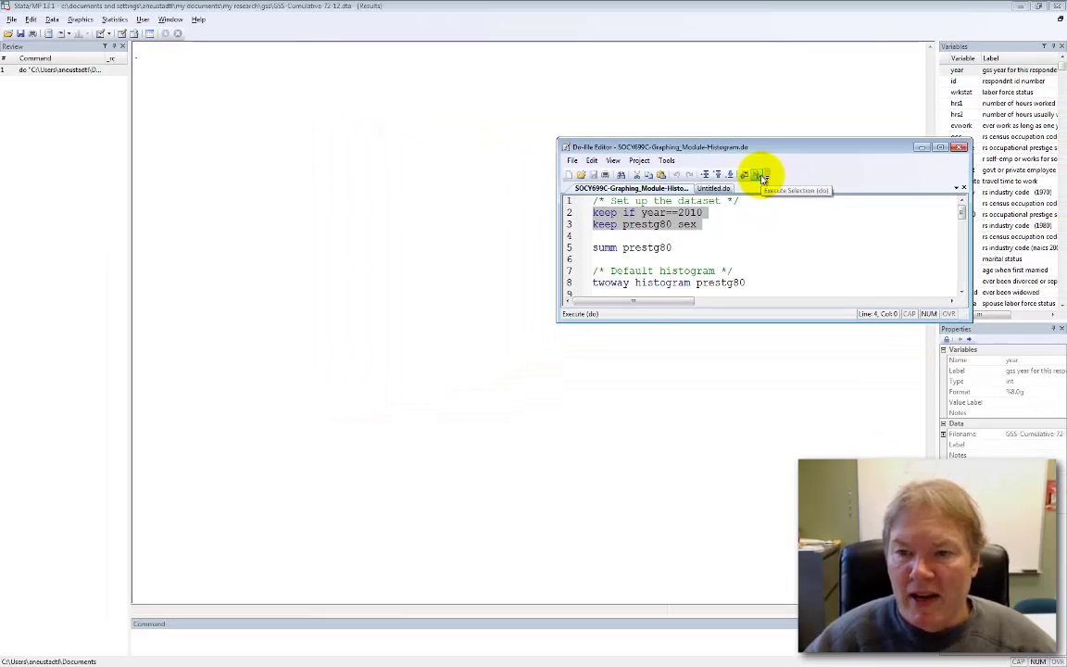
click(762, 178)
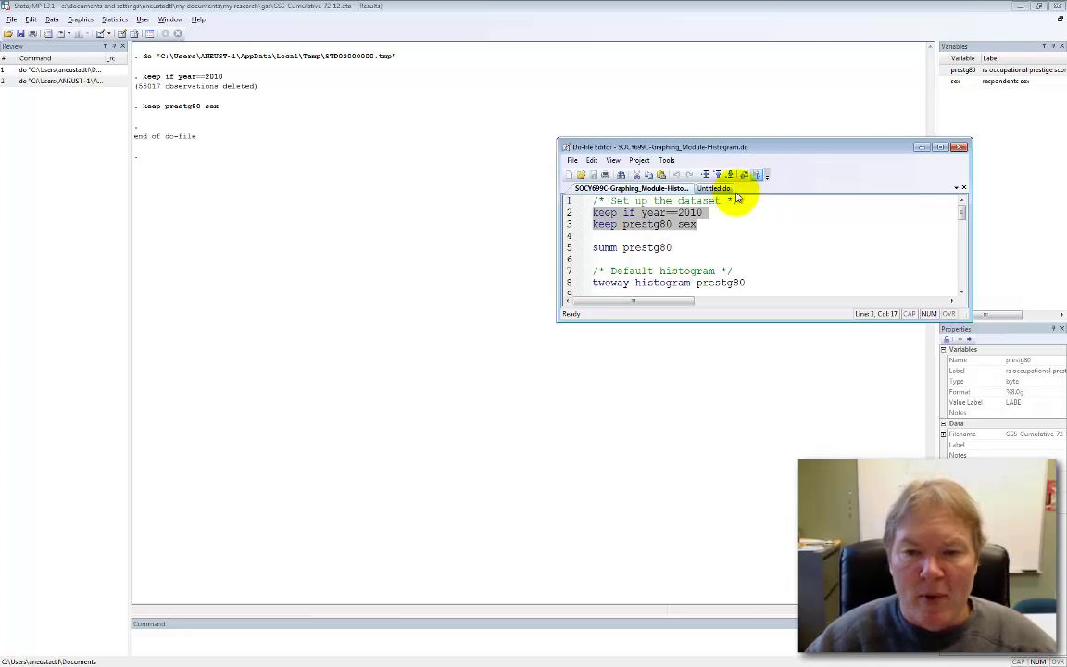
Step: Summarize prestg80: 1890 observations, mean 43.5291, SD 13.767, minimum 17, maximum 86
click(570, 248)
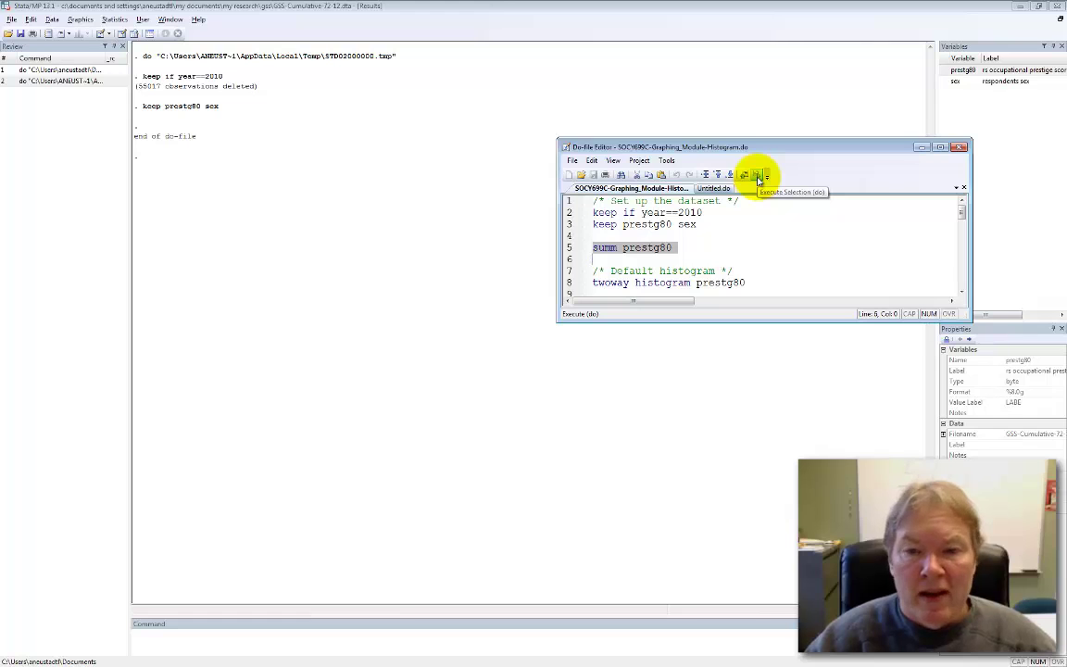
click(758, 177)
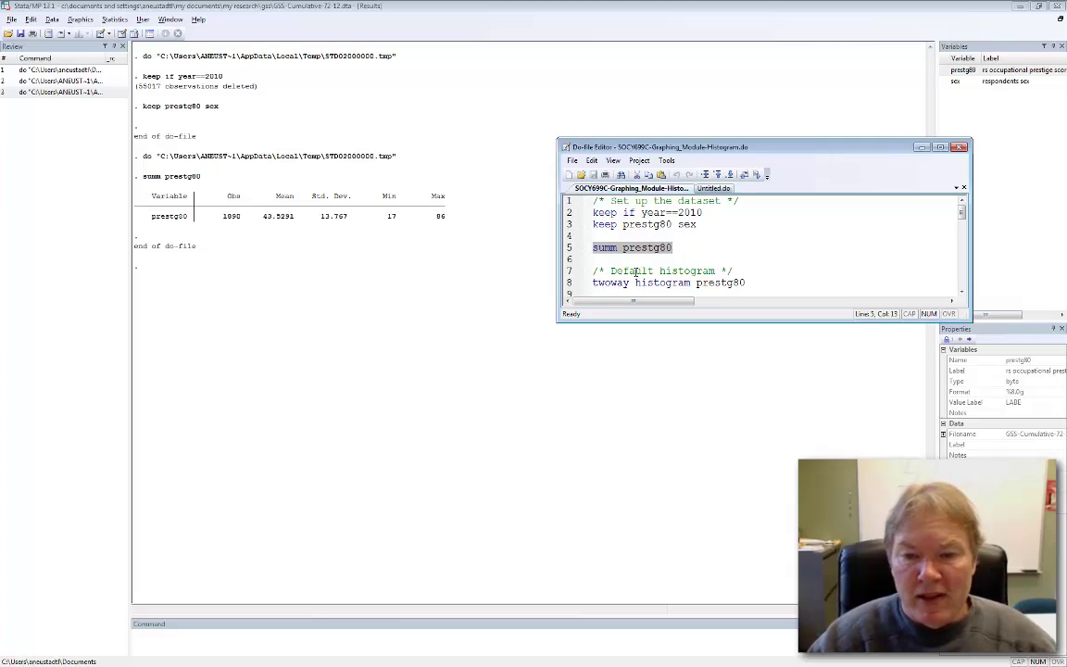
click(563, 282)
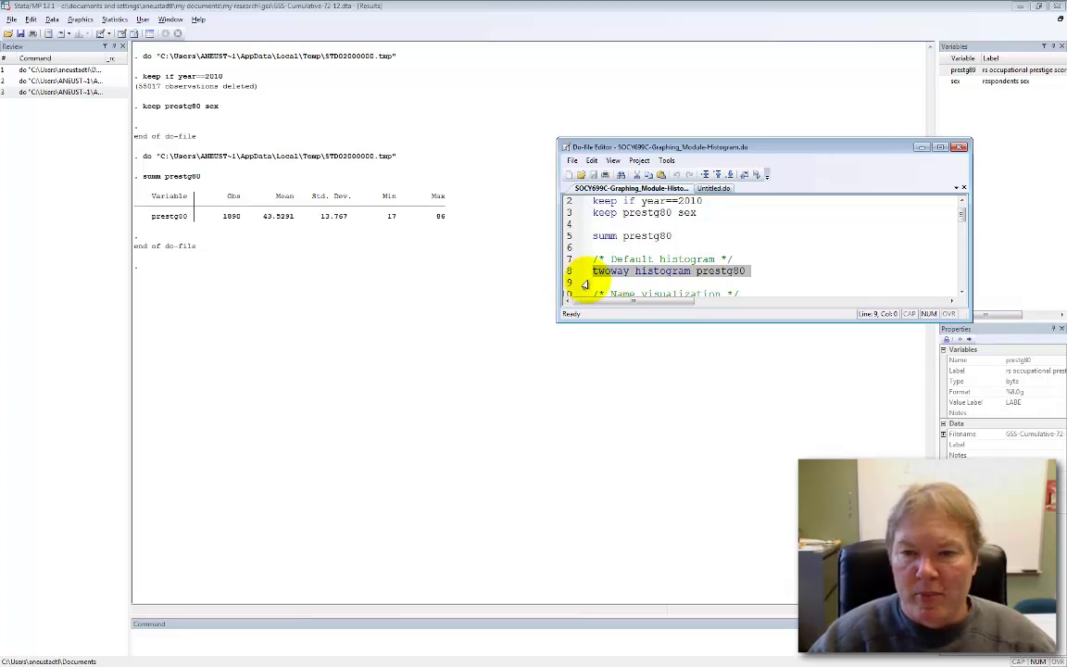
Step: Run 'twoway histogram prestg80' to draw the default density histogram spanning scores 17 to 86
click(757, 176)
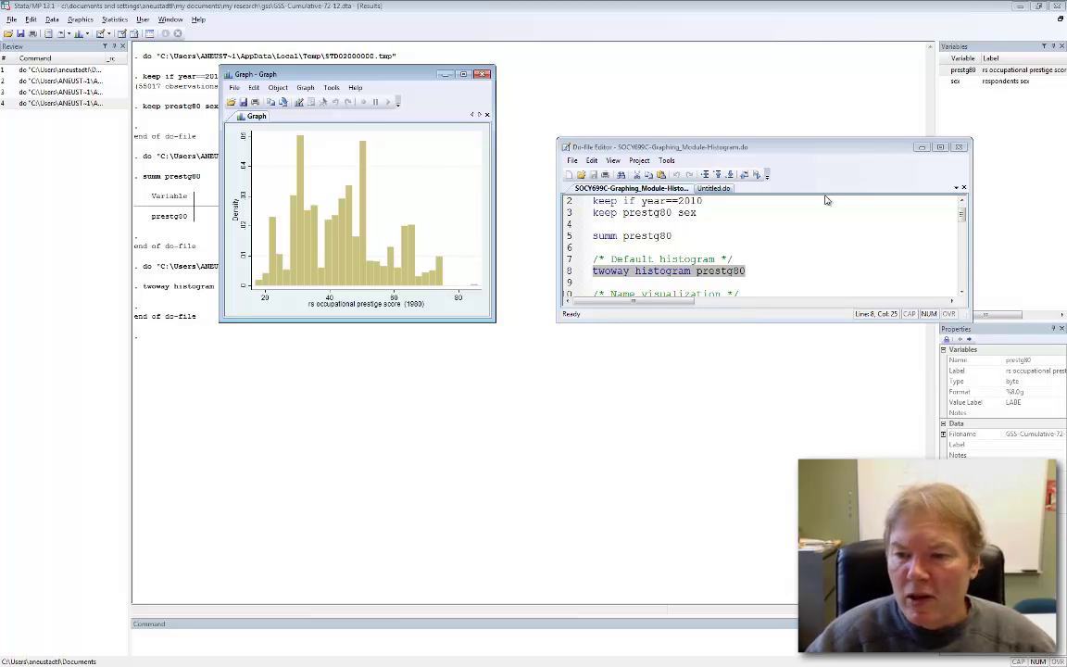
scroll(962, 295, down, 3)
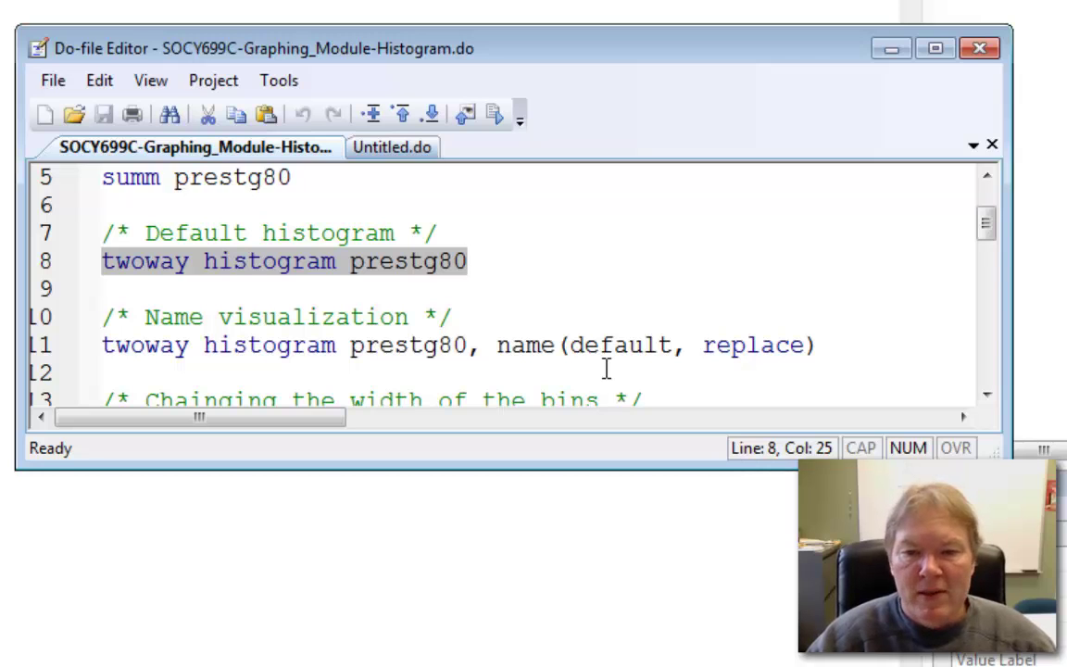
Step: Redraw the prestg80 histogram from line 11 as graph 'default', then close both graph windows
click(32, 347)
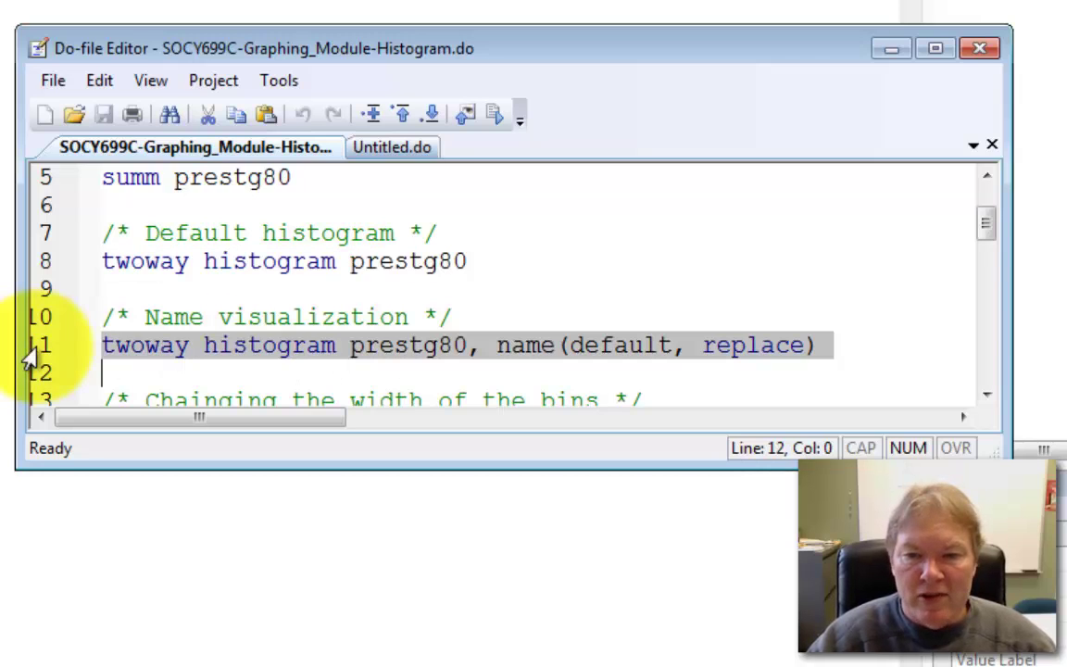
click(509, 118)
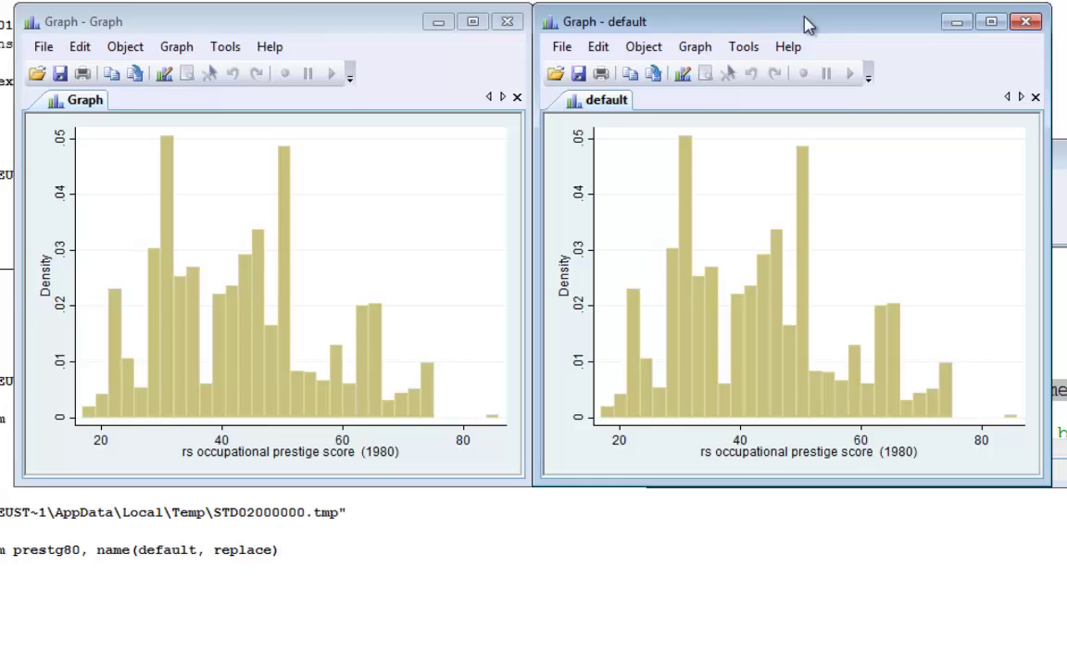
click(1025, 20)
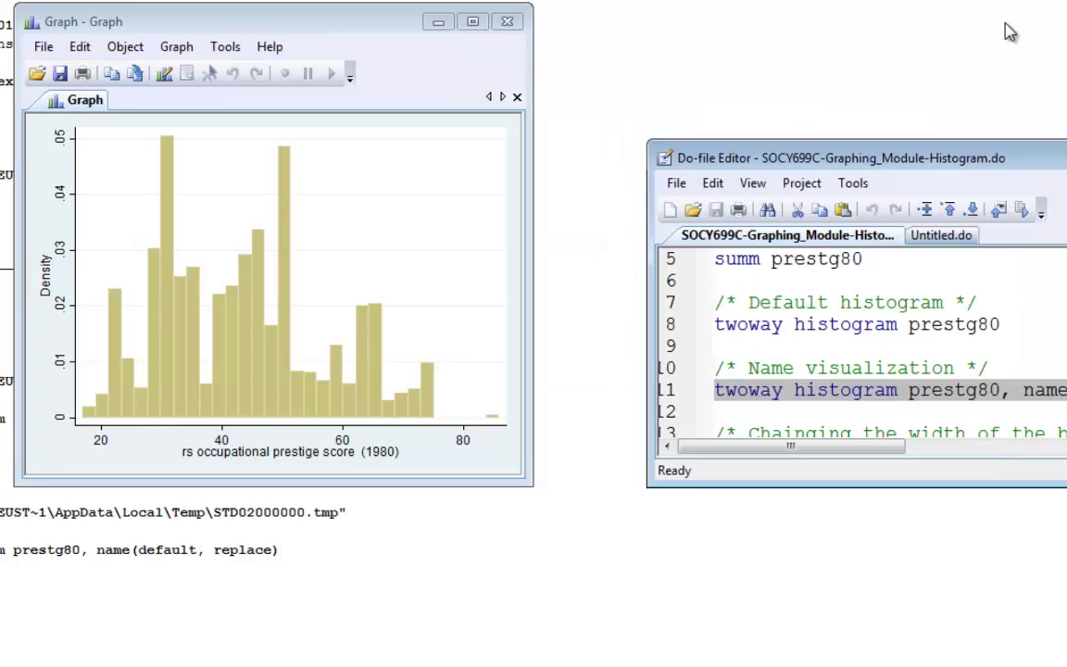
click(508, 20)
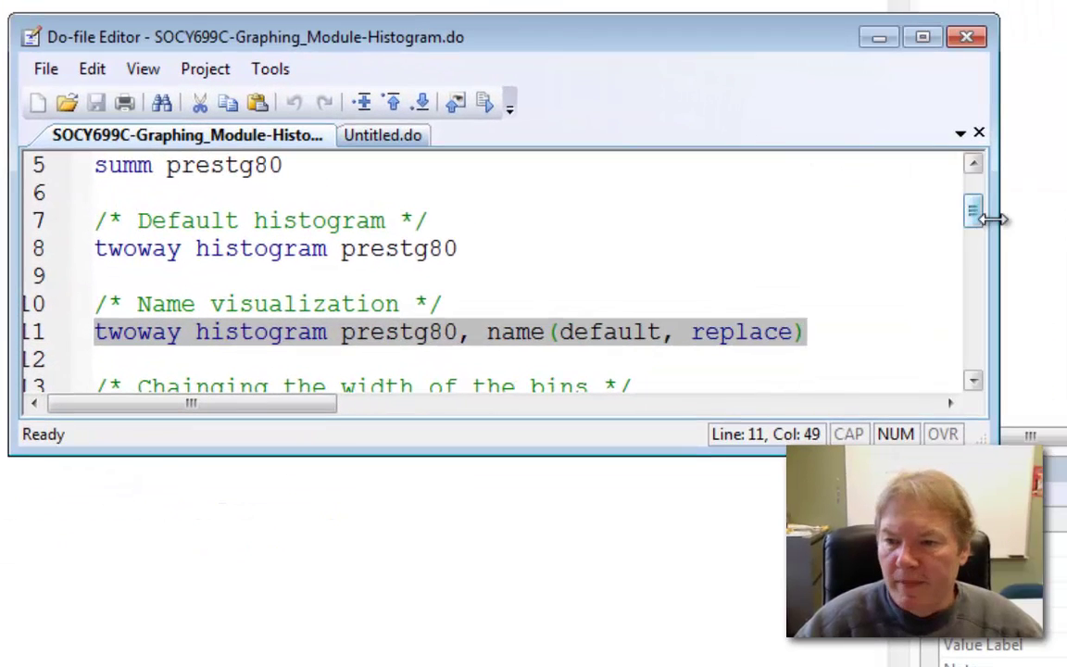
Step: Scroll to the bin-width section and select the width(1) histogram command on line 14
drag(984, 226, 988, 246)
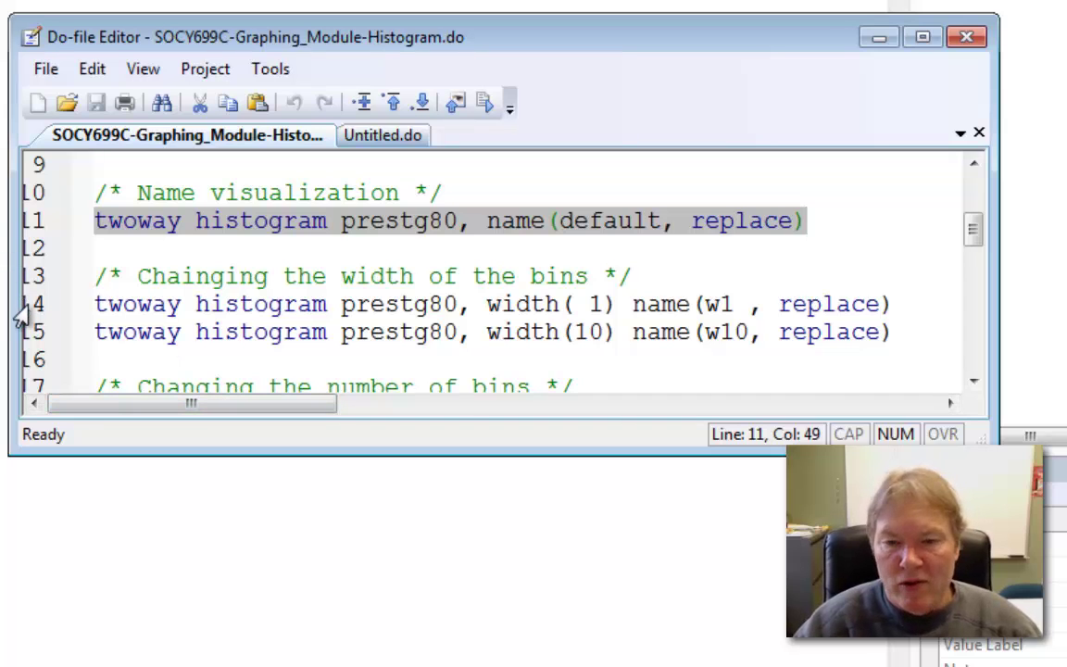
click(21, 315)
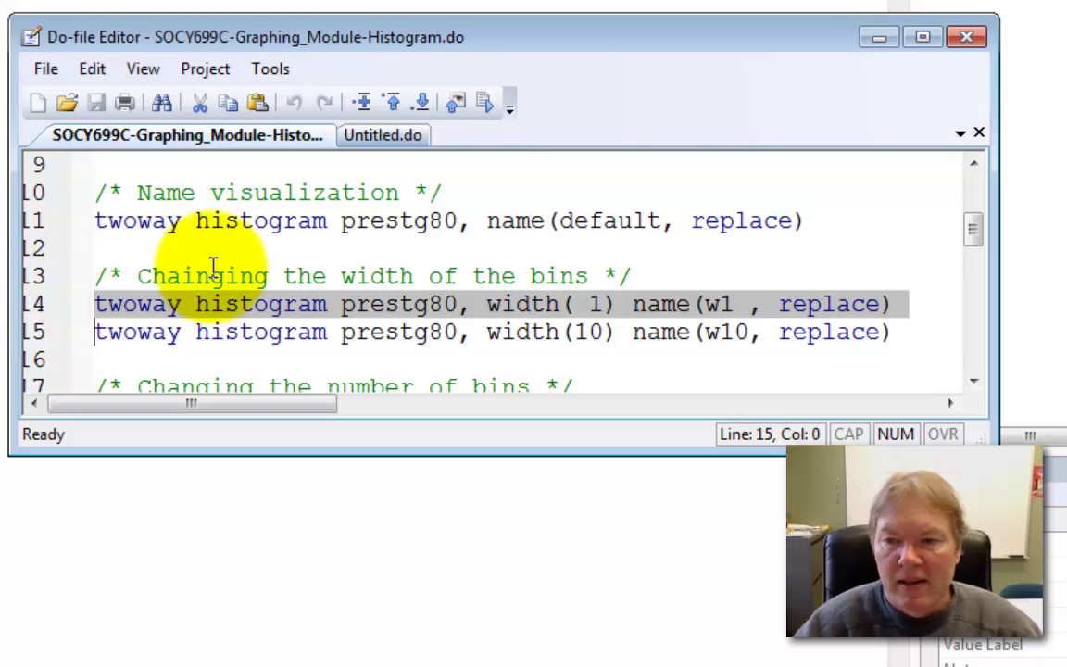
Step: Run the width(1) command, drawing graph w1 with narrow density bars and a spike near 51
click(486, 105)
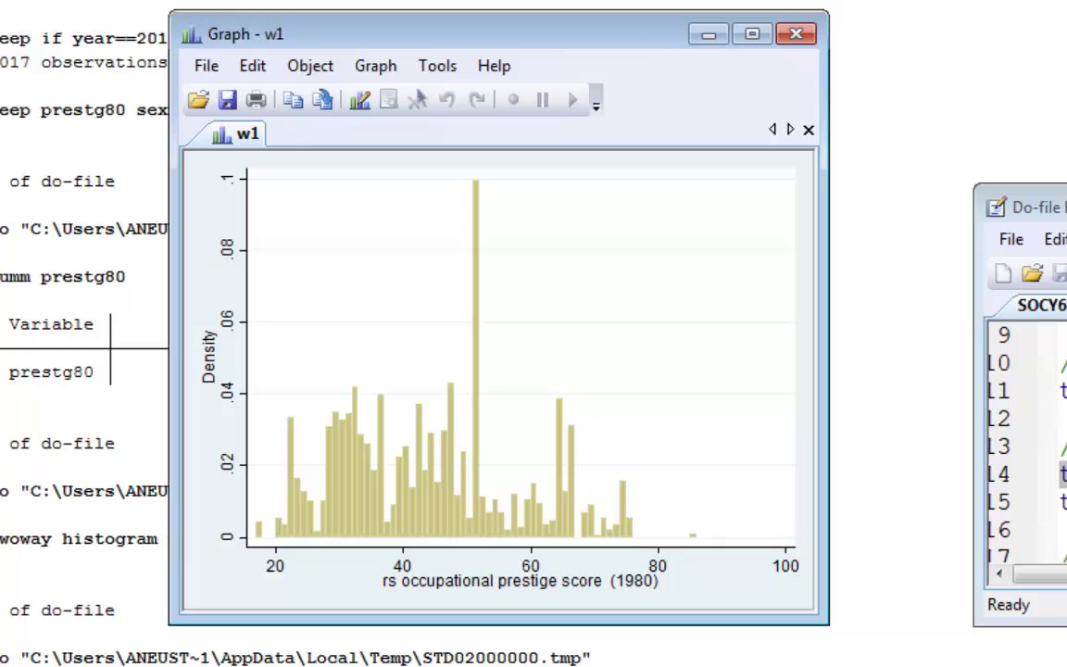
Step: Move the w1 graph aside and select the width(10) name(w10) histogram command on line 15
drag(658, 42, 172, 0)
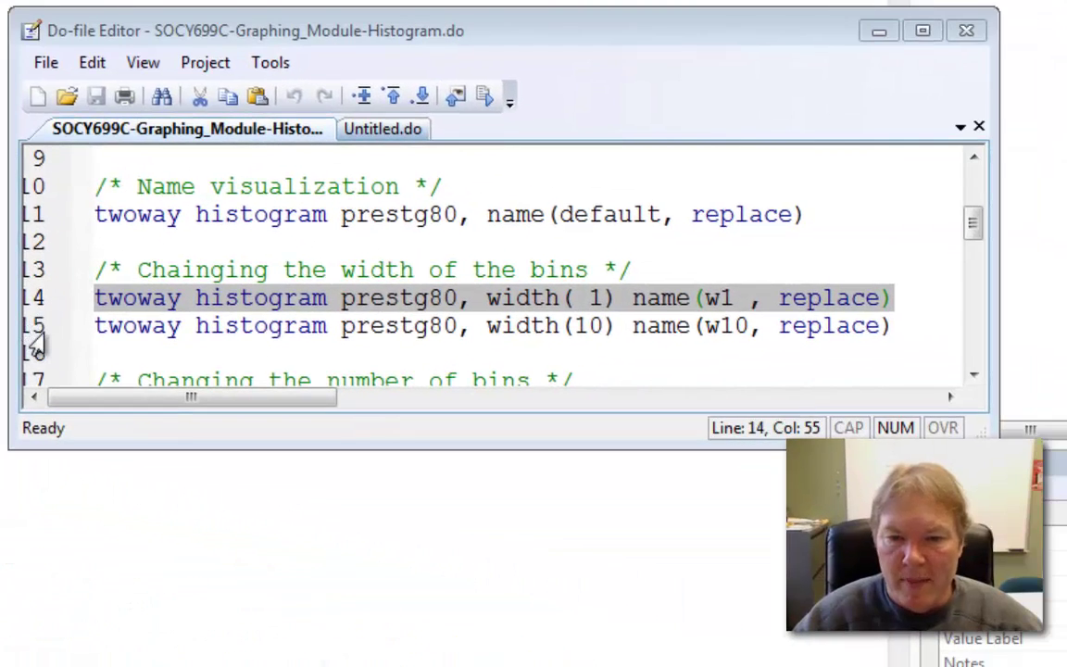
click(36, 336)
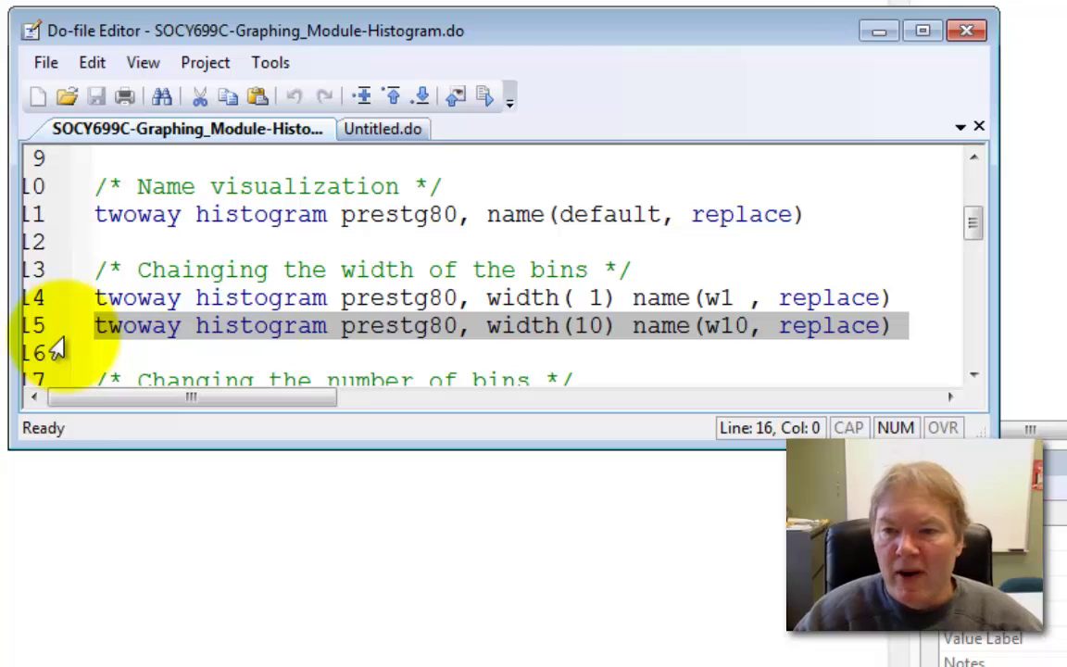
Step: Run the width(10) command, drawing graph w10 with about six wide density bars
click(489, 100)
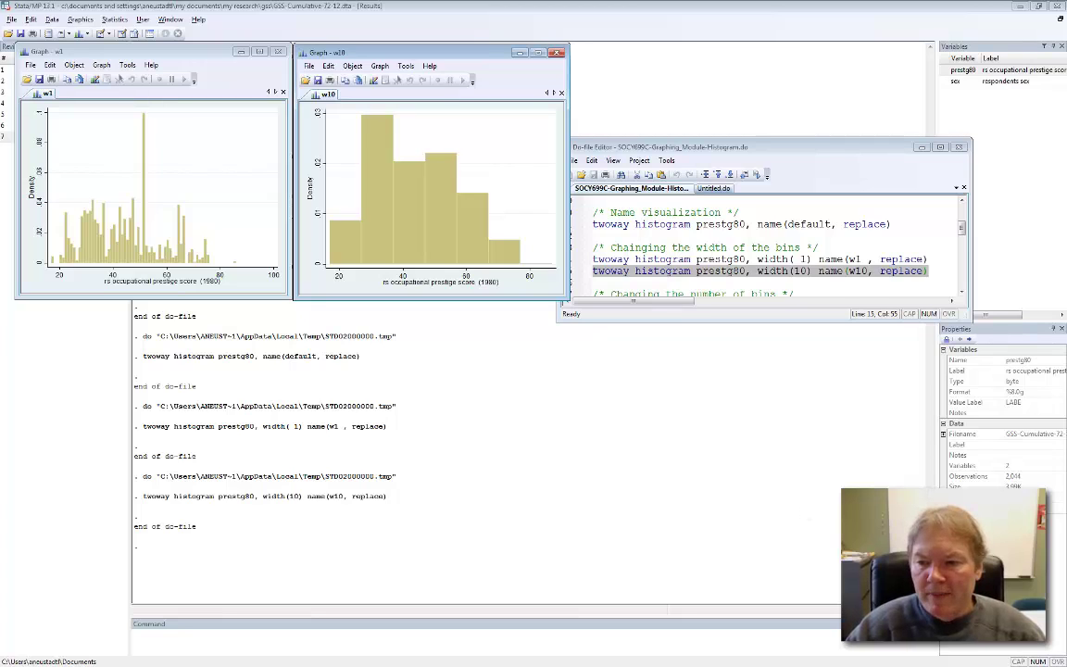
Step: Scroll the do-file down and select lines 18–19, the bin(15) b15 and bin(5) b5 commands
click(962, 294)
click(962, 293)
click(962, 294)
click(963, 293)
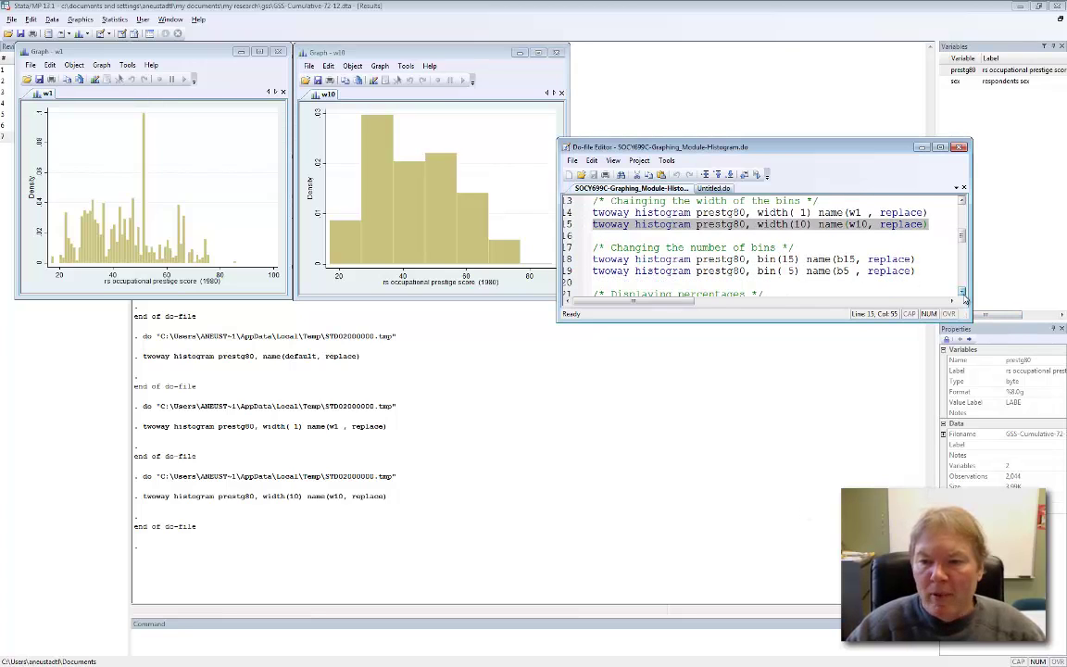
click(962, 293)
click(963, 294)
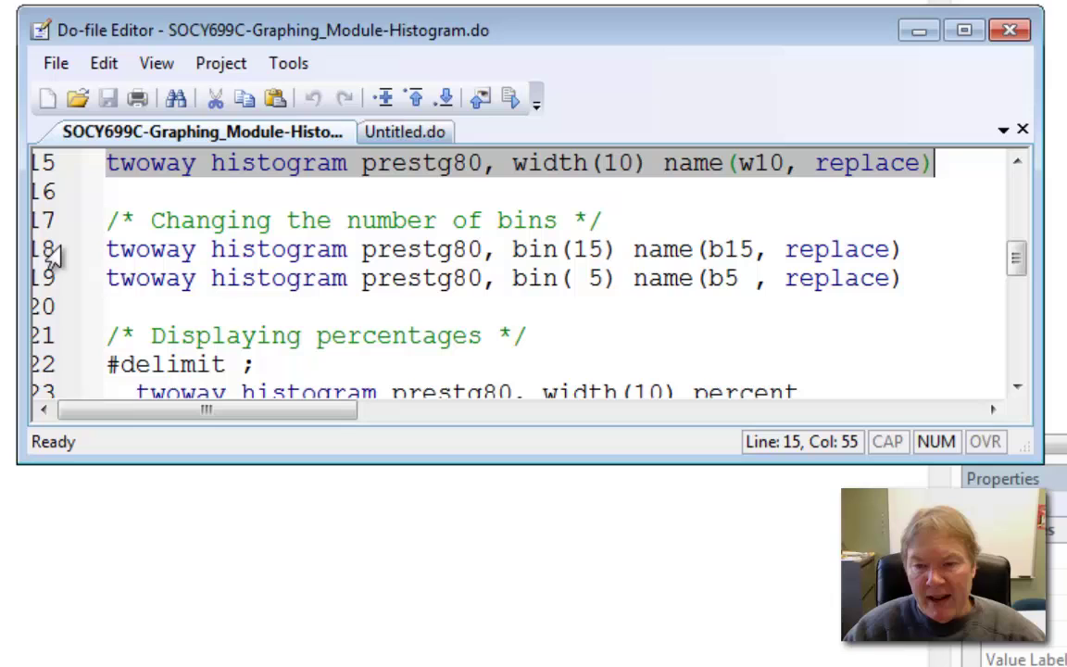
drag(51, 252, 50, 282)
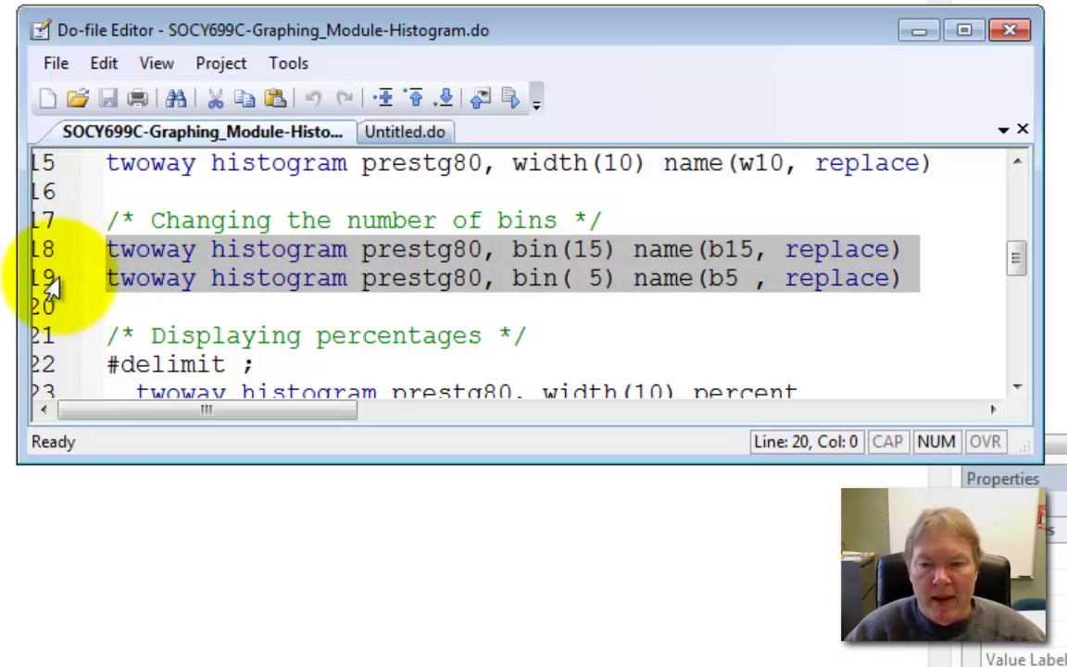
Step: Draw graphs b15 and b5 from bin(15) and bin(5), then close both graph windows
click(513, 99)
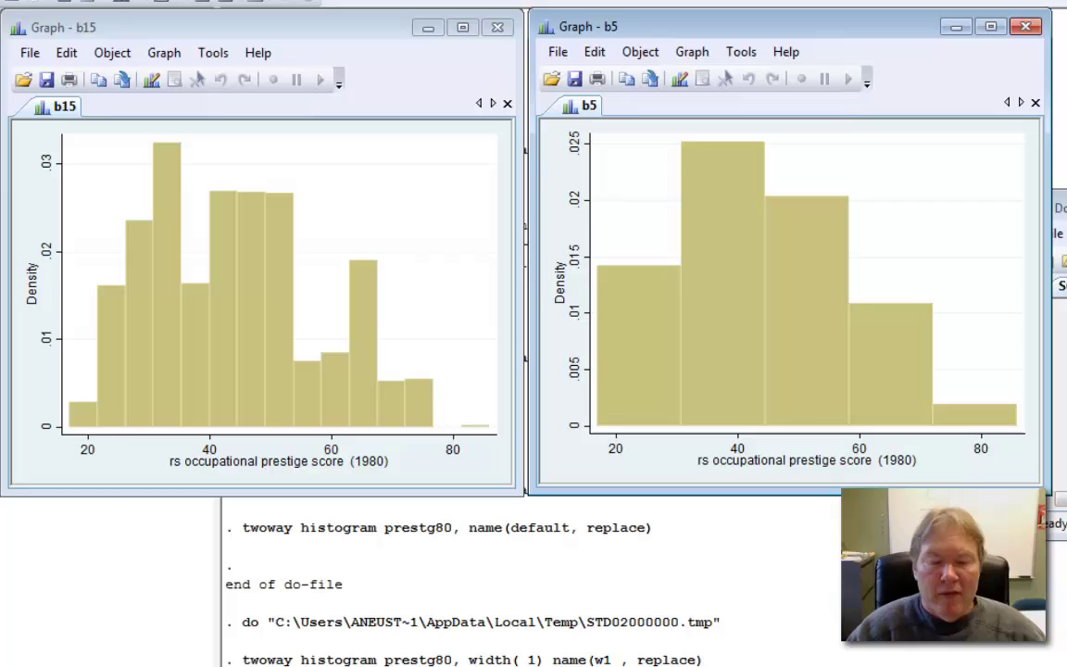
click(1024, 26)
click(498, 31)
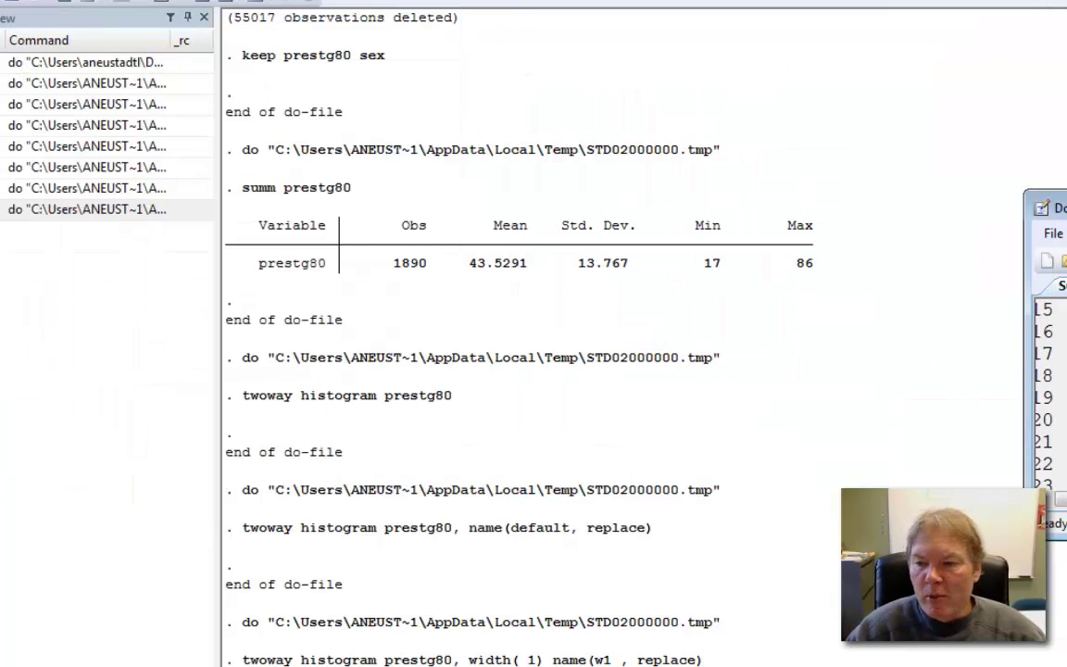
scroll(1047, 389, down, 4)
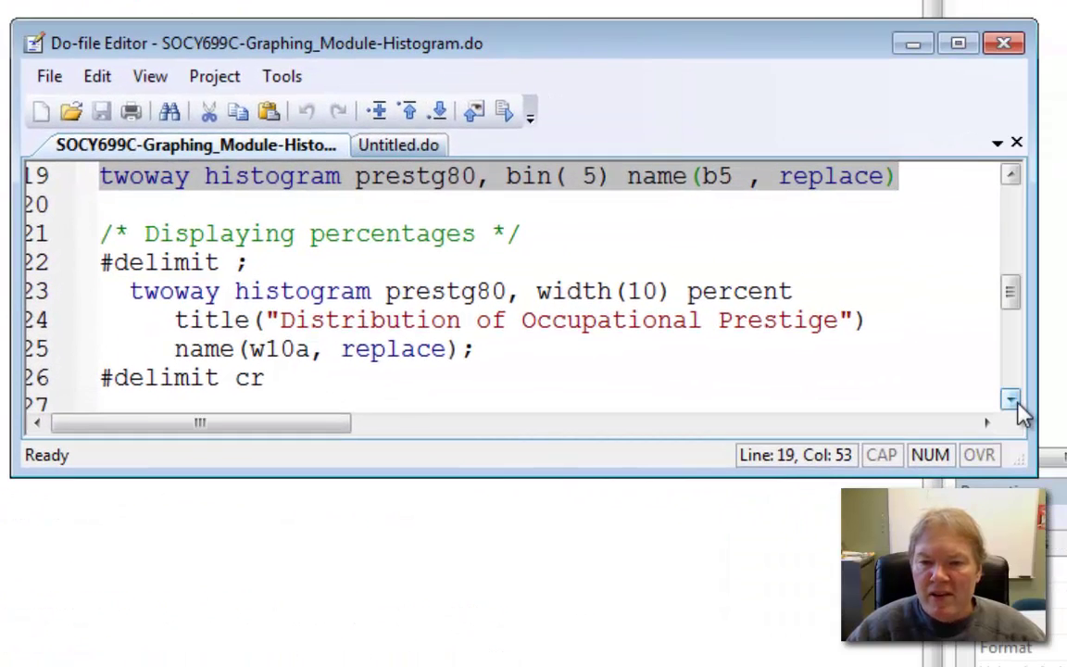
click(1012, 401)
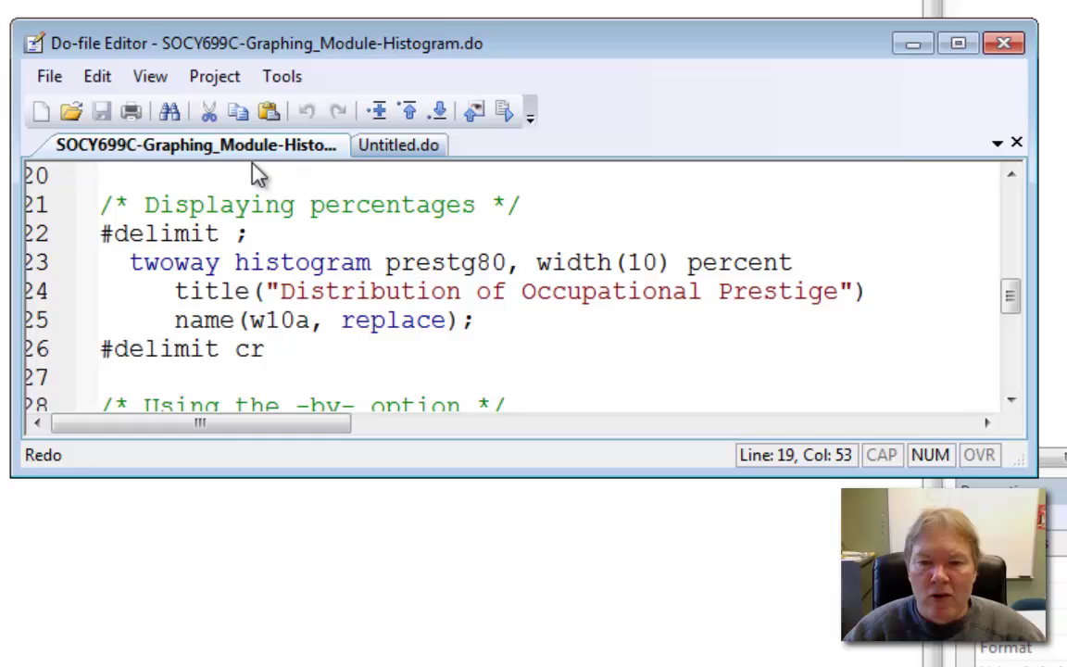
Step: Run do-file lines 22–26 to draw the width-10 percent histogram w10a titled 'Distribution of Occupational Prestige'
drag(26, 243, 54, 358)
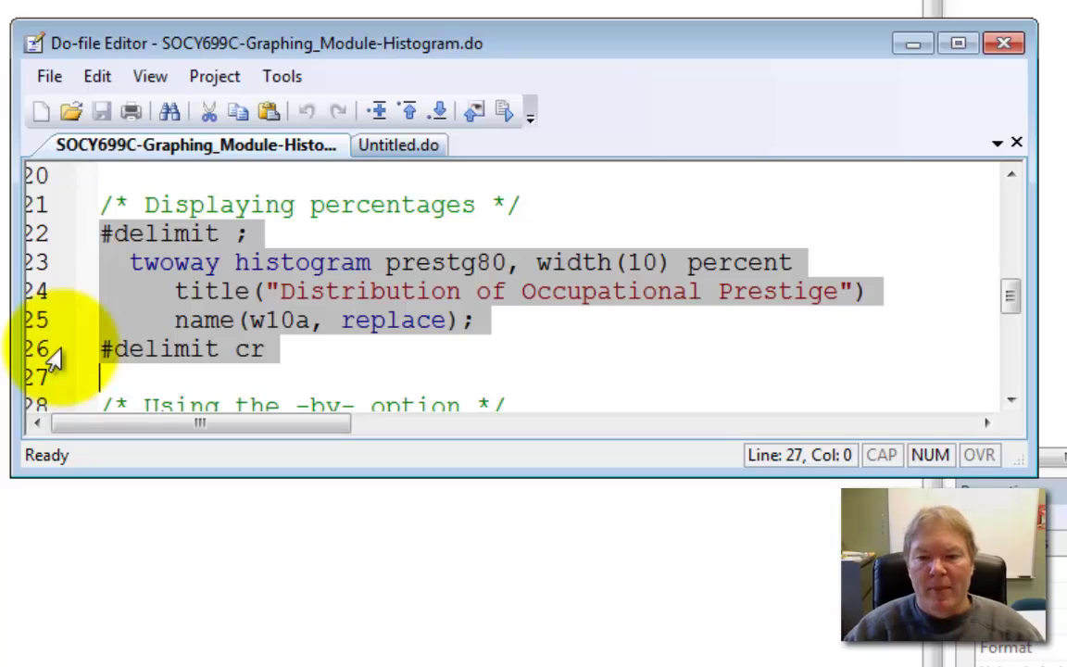
click(507, 115)
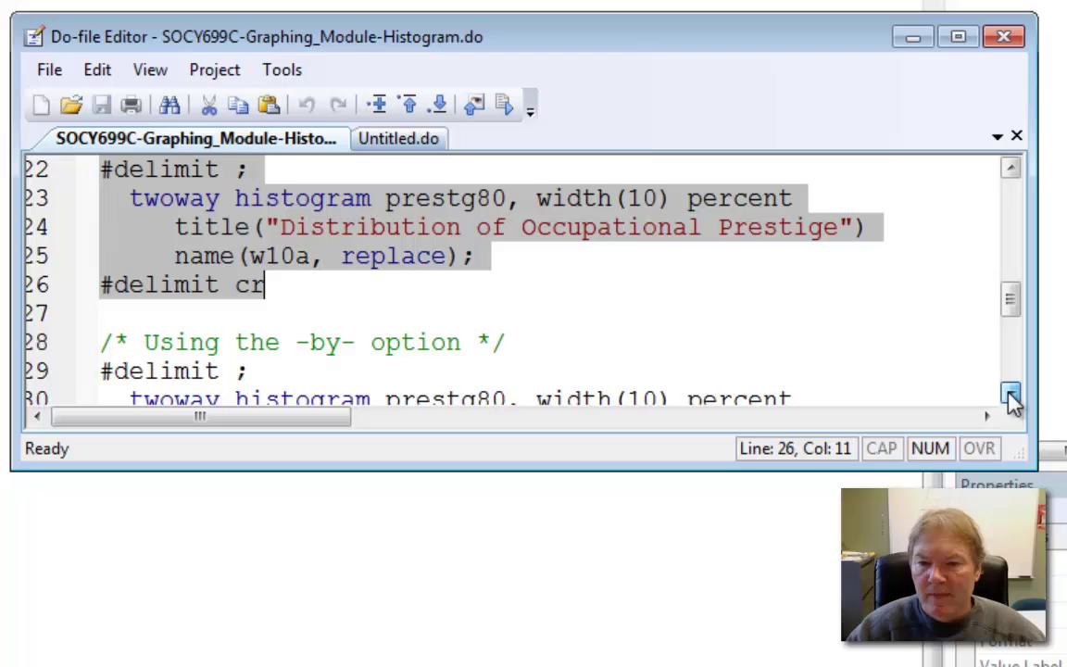
Step: Scroll the do-file down to lines 28–34, the by(sex) percent histogram block named w10b
click(1010, 396)
click(1011, 396)
click(1011, 397)
click(1011, 396)
click(1010, 396)
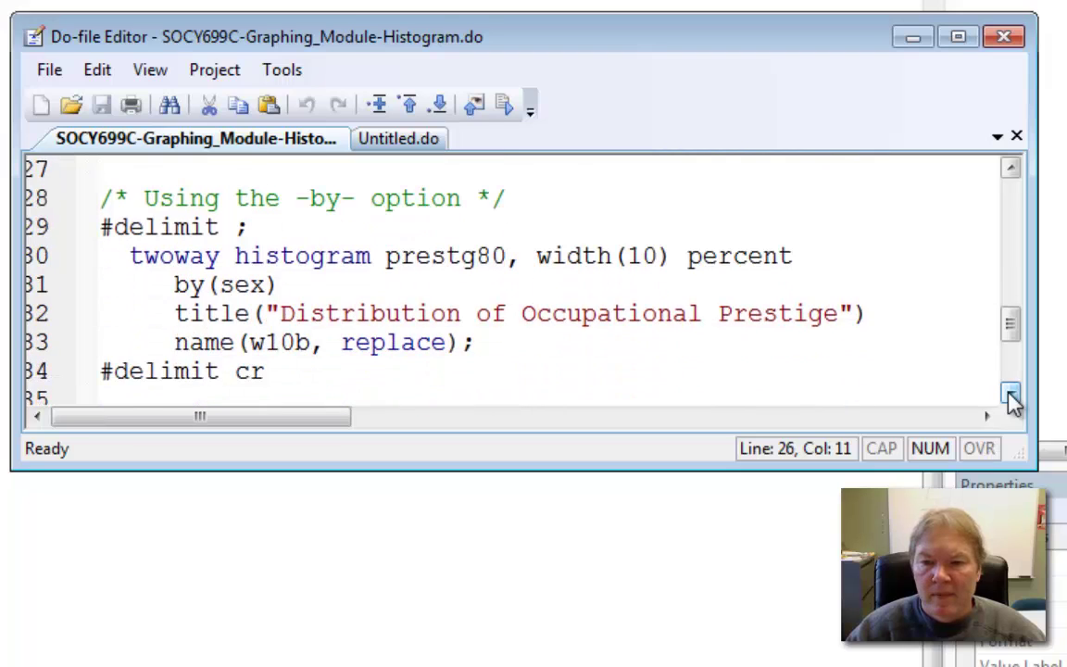
click(1011, 396)
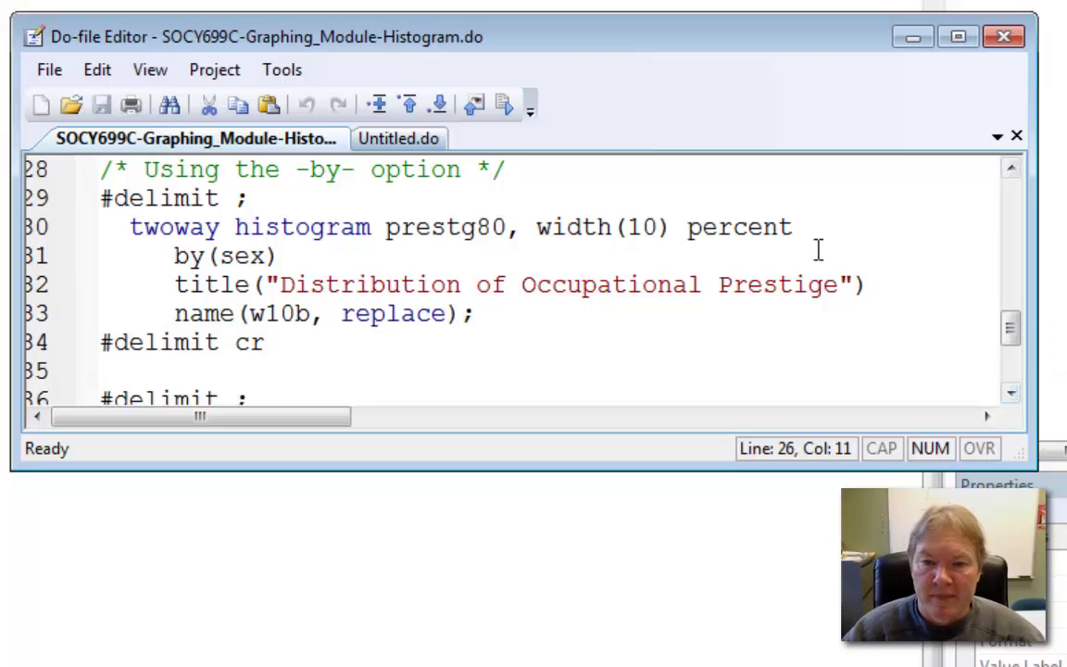
Step: Run do-file lines 29–34 to draw w10b, percent histograms of prestg80 in male and female panels
drag(40, 197, 42, 347)
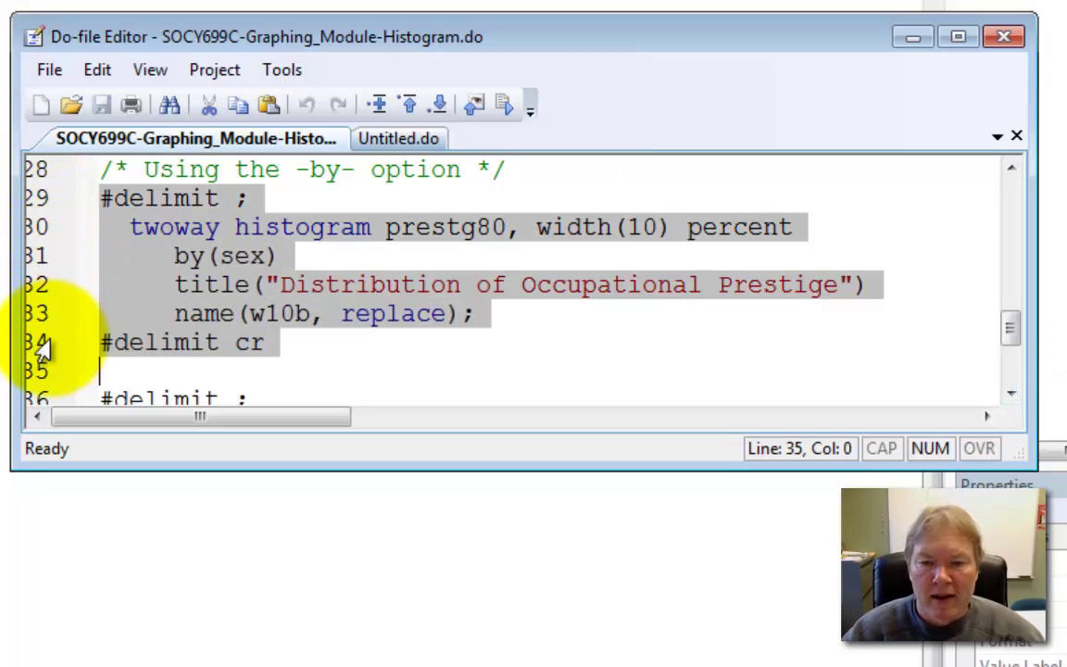
click(506, 109)
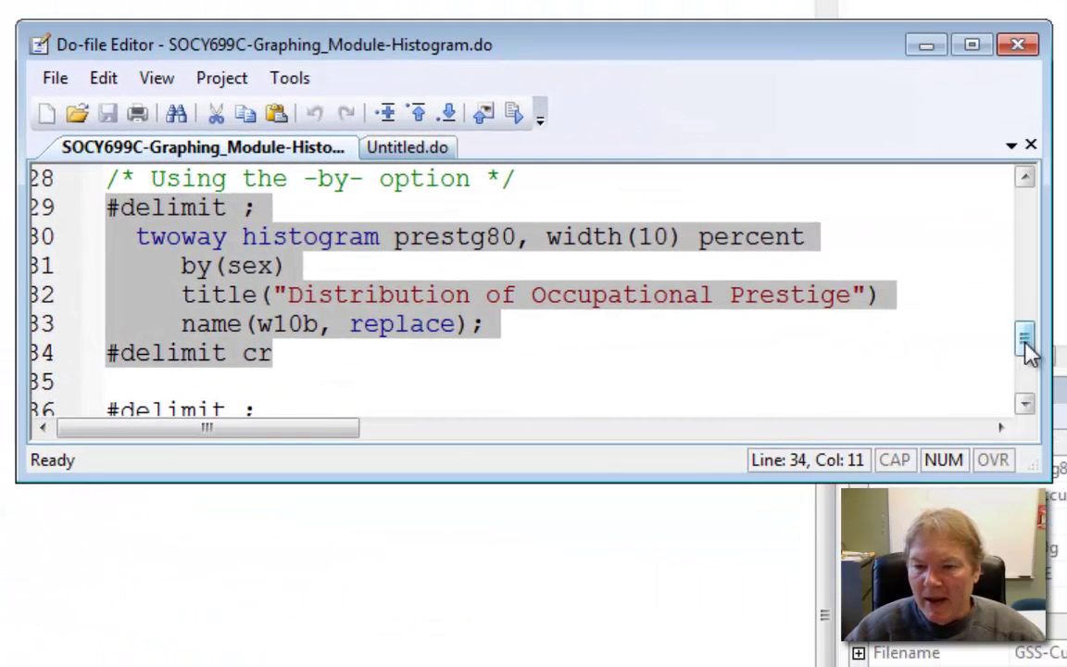
Step: Scroll to the w10c block and select lines 36–41, with the title inside by(sex, title(...))
drag(1029, 352, 1031, 389)
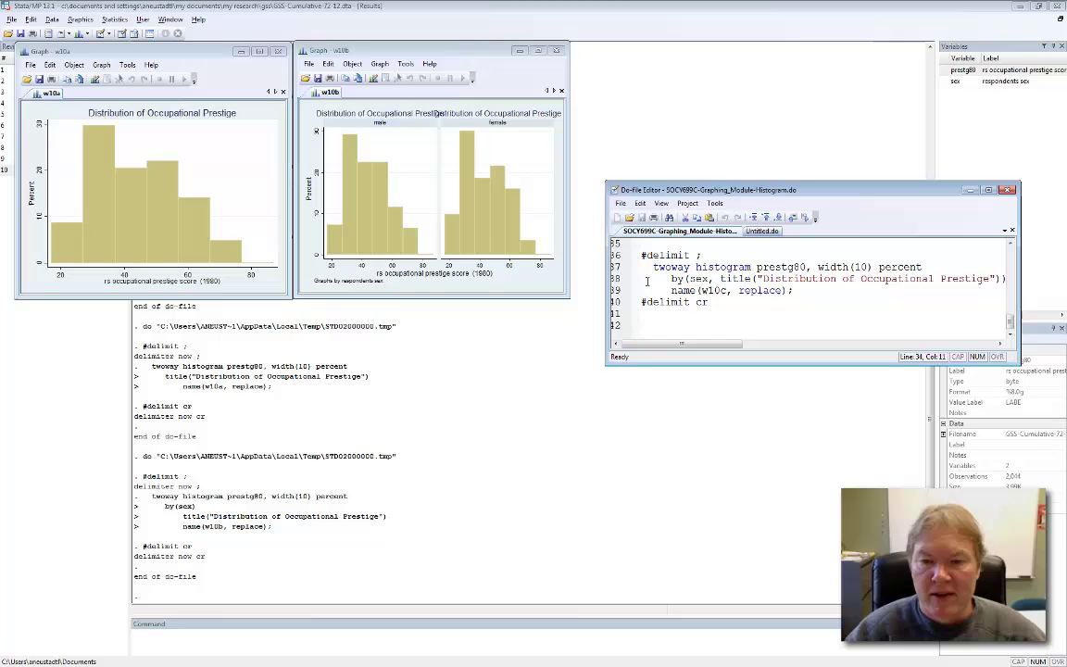
drag(641, 254, 624, 313)
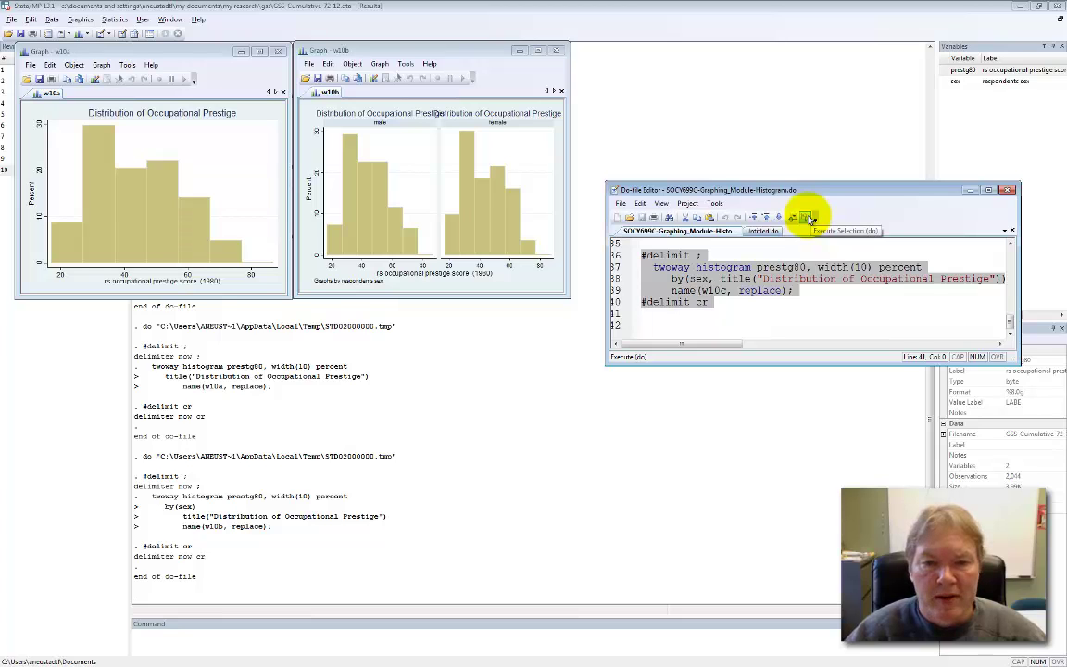
Step: Run lines 36–41 to draw w10c, male and female percent histograms under one shared title
click(807, 219)
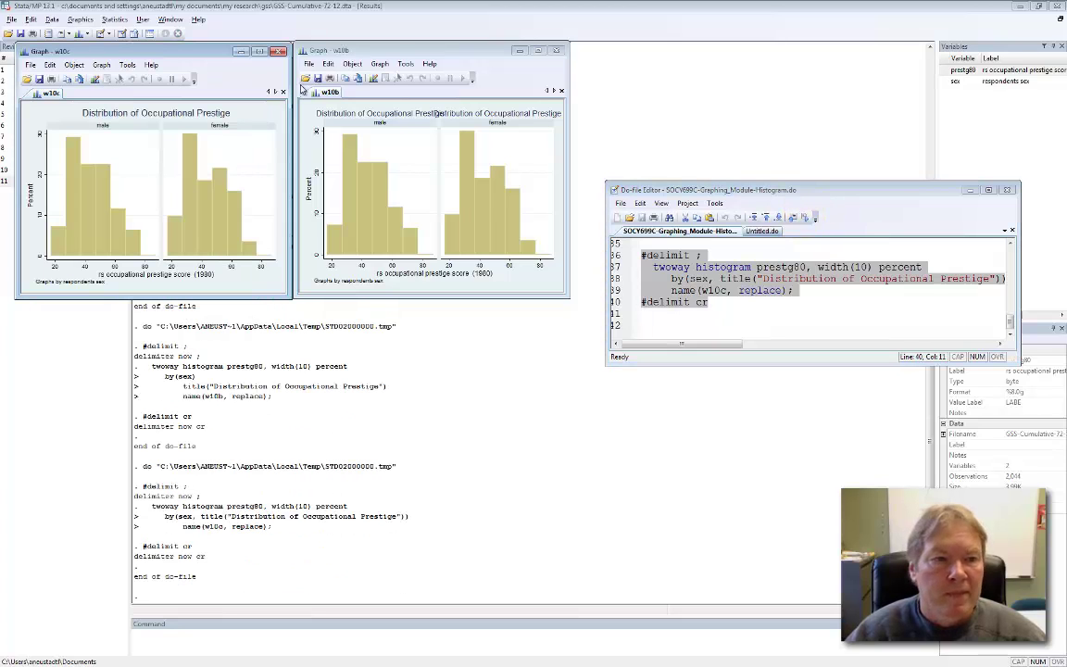